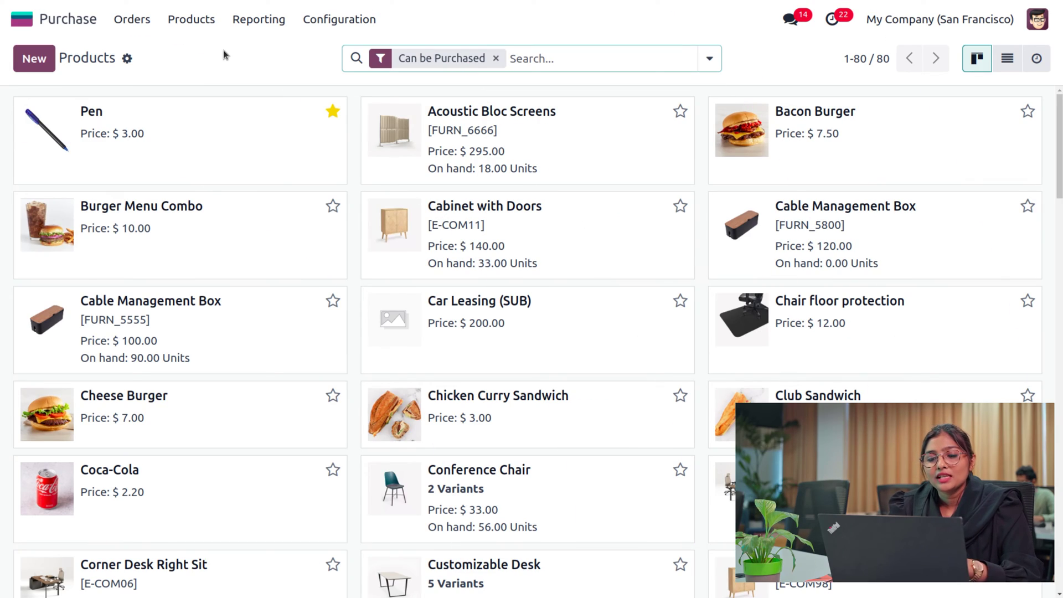
Step: Open the Pen product card from the purchasable products catalogue
click(117, 130)
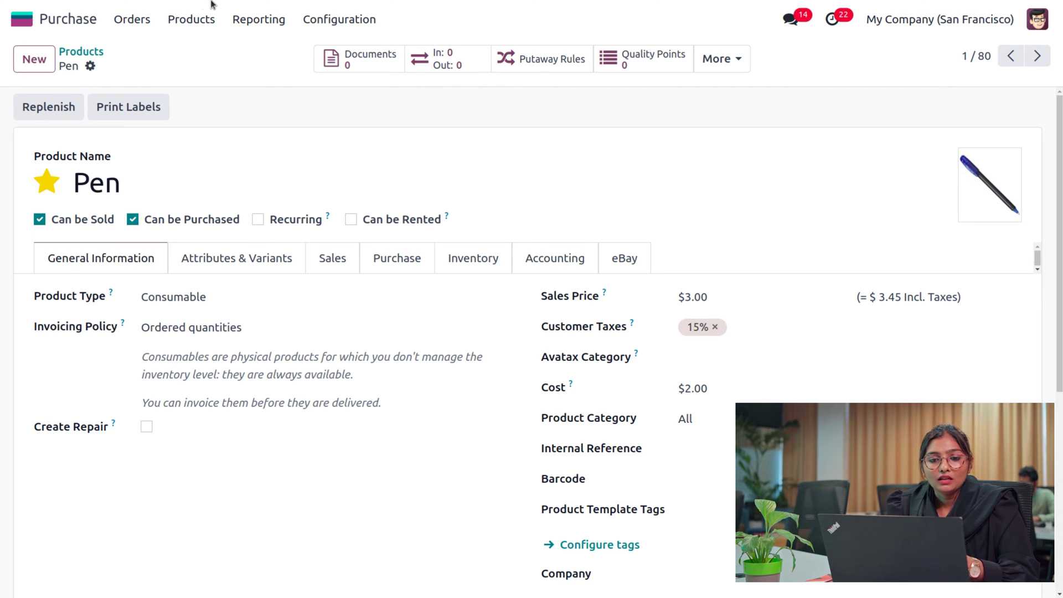
Step: Go to the Requests for Quotation list under Purchase Orders
click(137, 21)
click(154, 51)
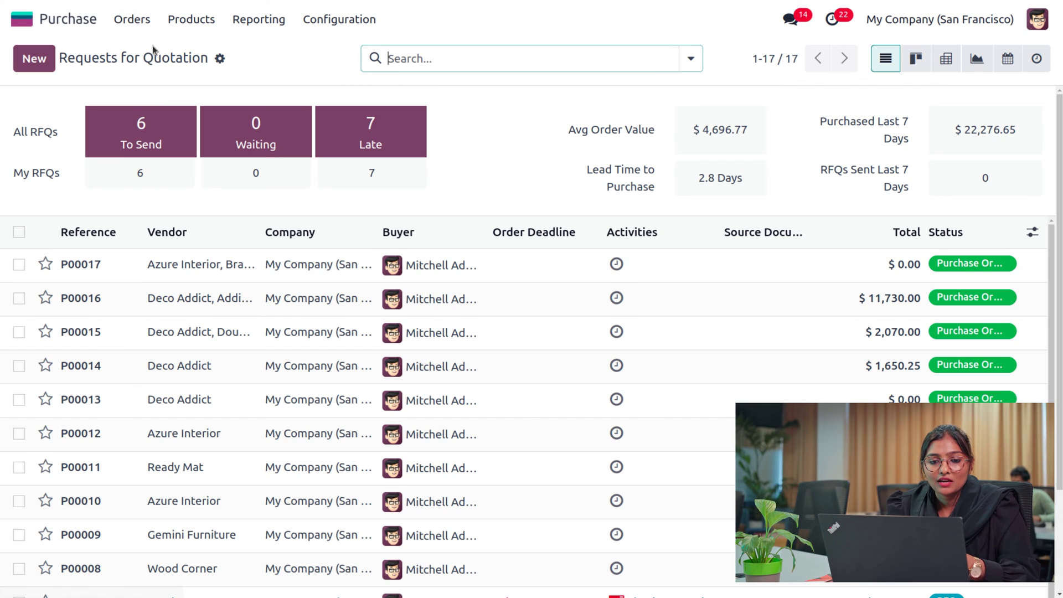
Step: Start a new request for quotation with Azure Interior as vendor
click(39, 58)
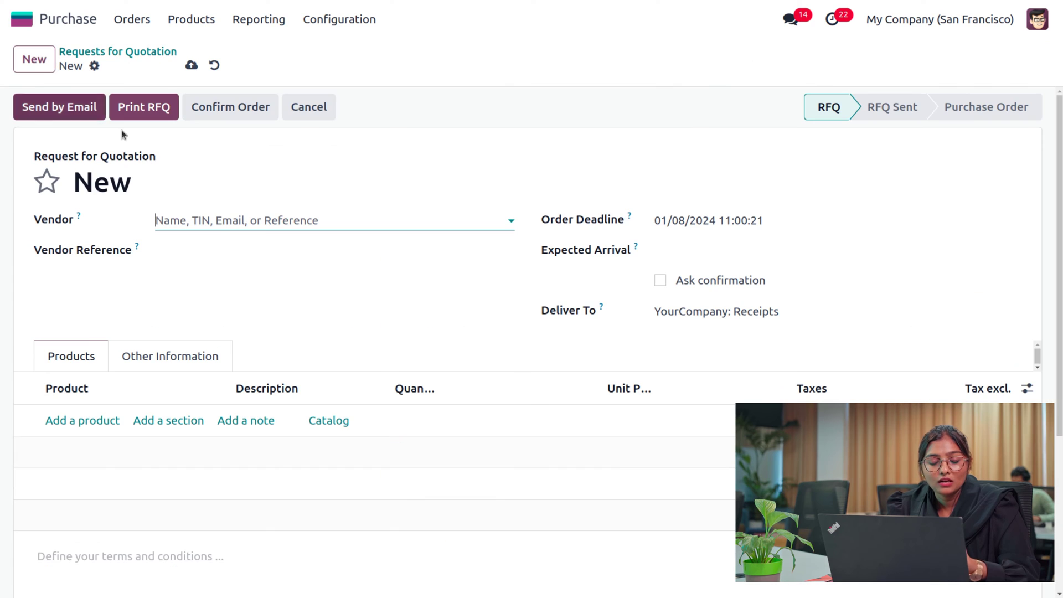
click(221, 223)
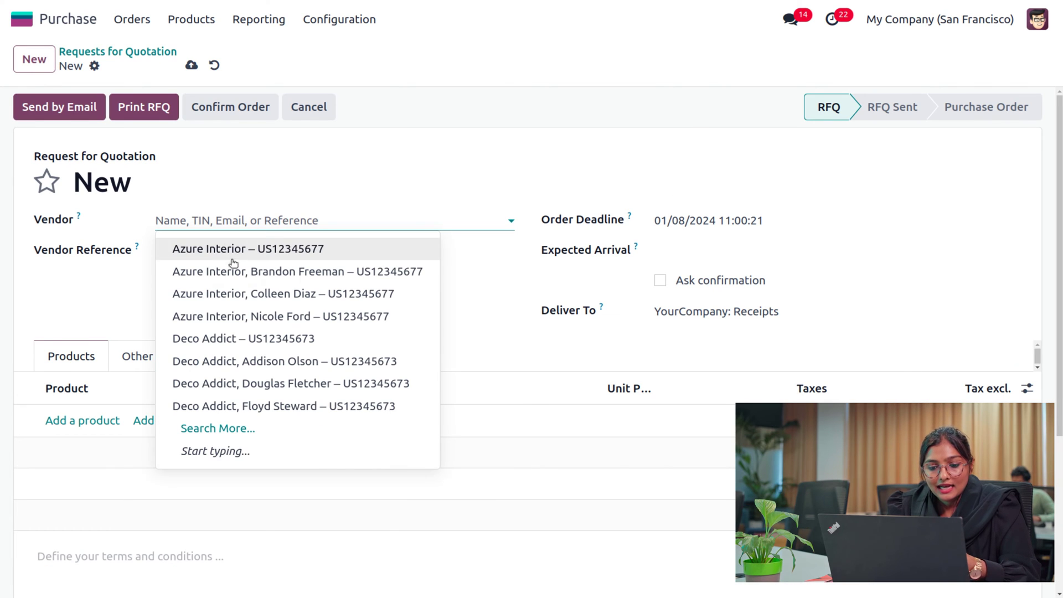
click(209, 250)
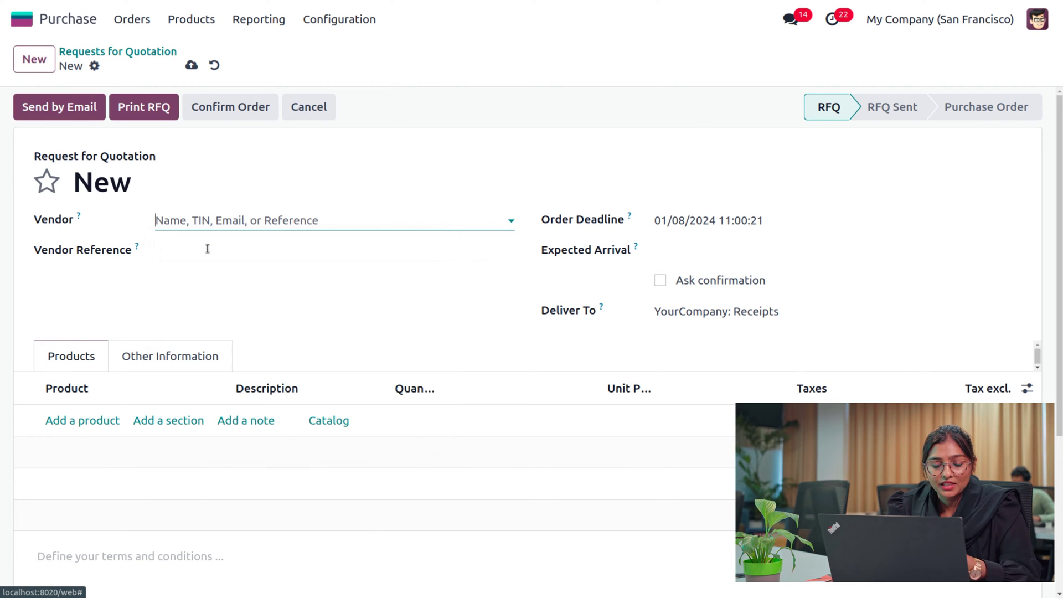
Step: Add a Pen line with quantity 10 and save the quotation
click(82, 421)
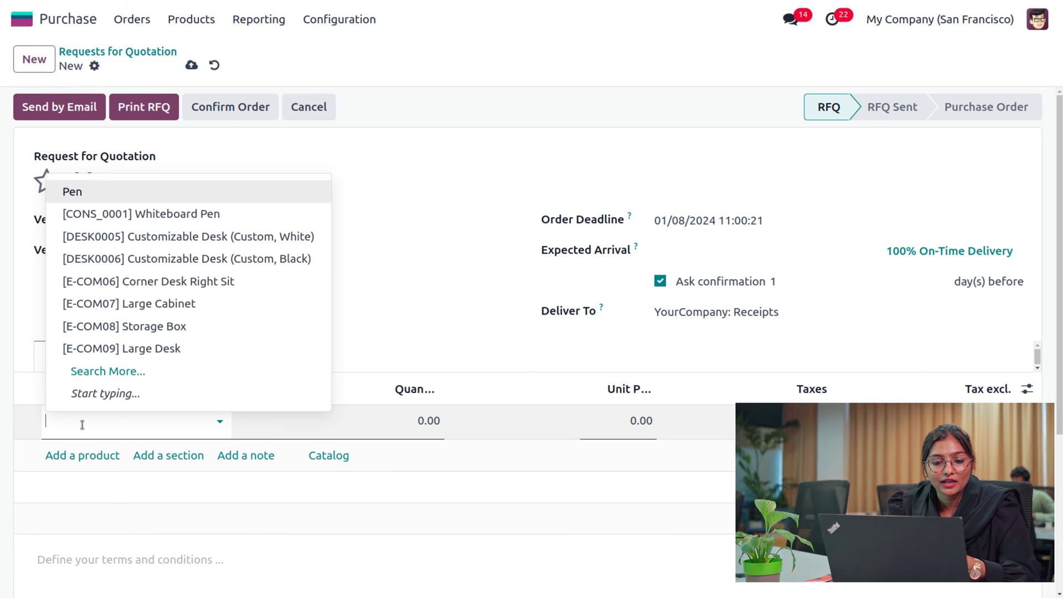
key(Escape)
text(Pen)
key(Return)
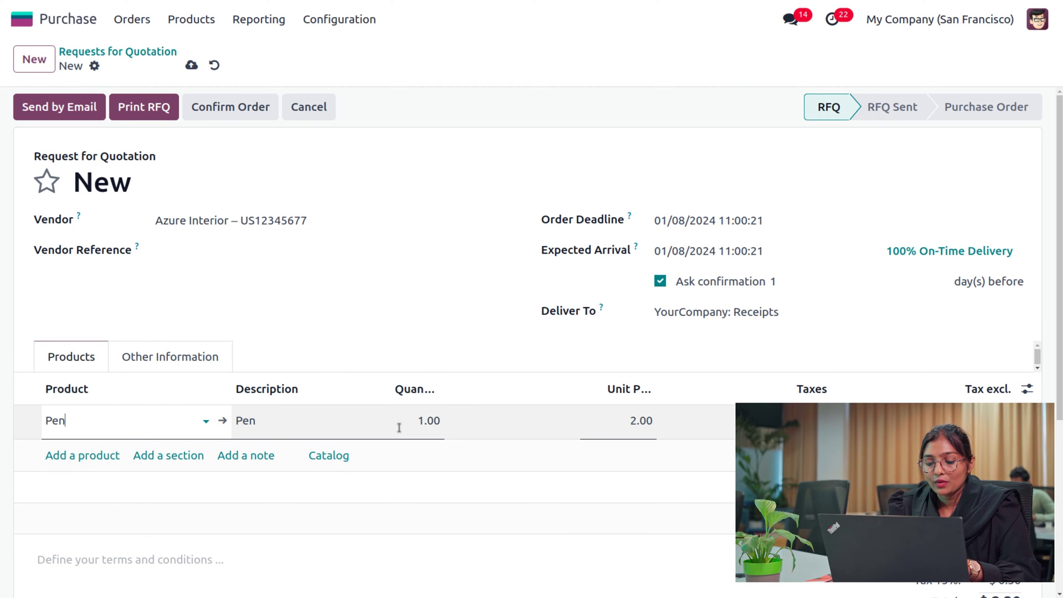
click(429, 422)
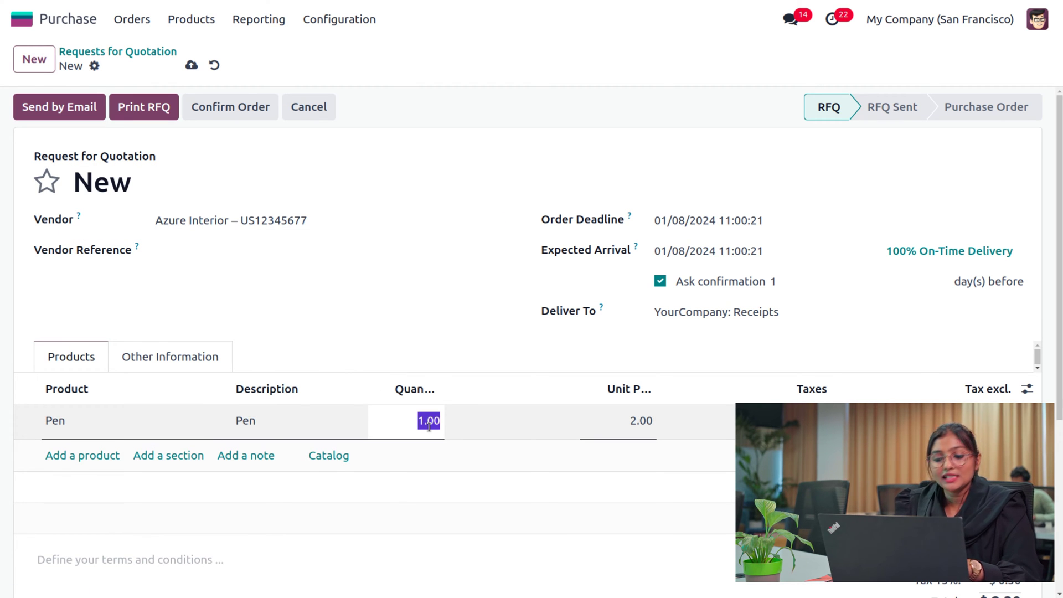
text(10)
click(331, 147)
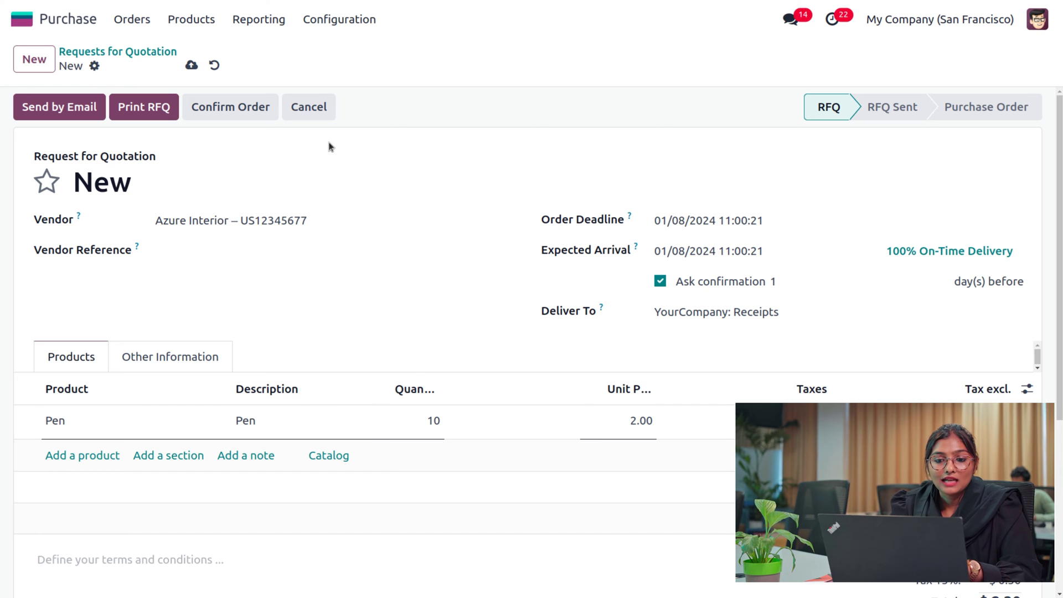
click(192, 65)
Step: Confirm order P00018 and validate receipt WH/IN/00008 for the 10 Pens
click(228, 106)
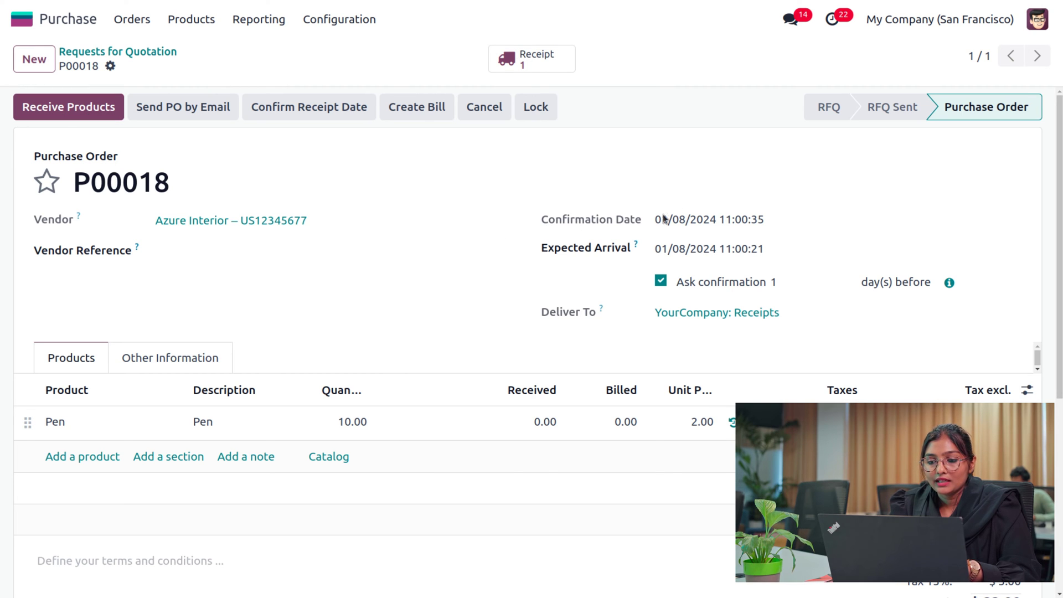
click(523, 72)
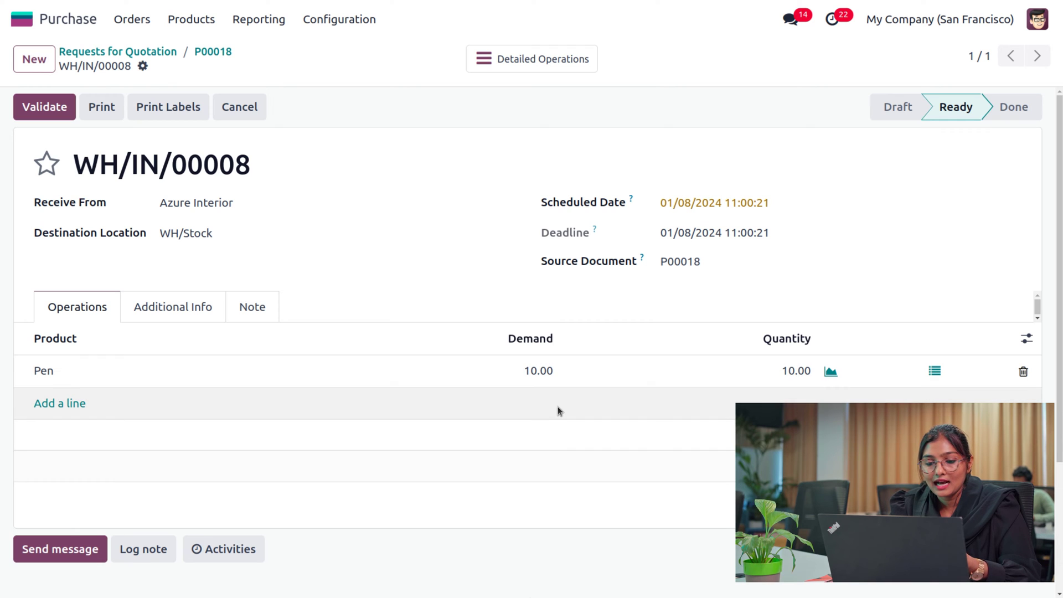
click(45, 108)
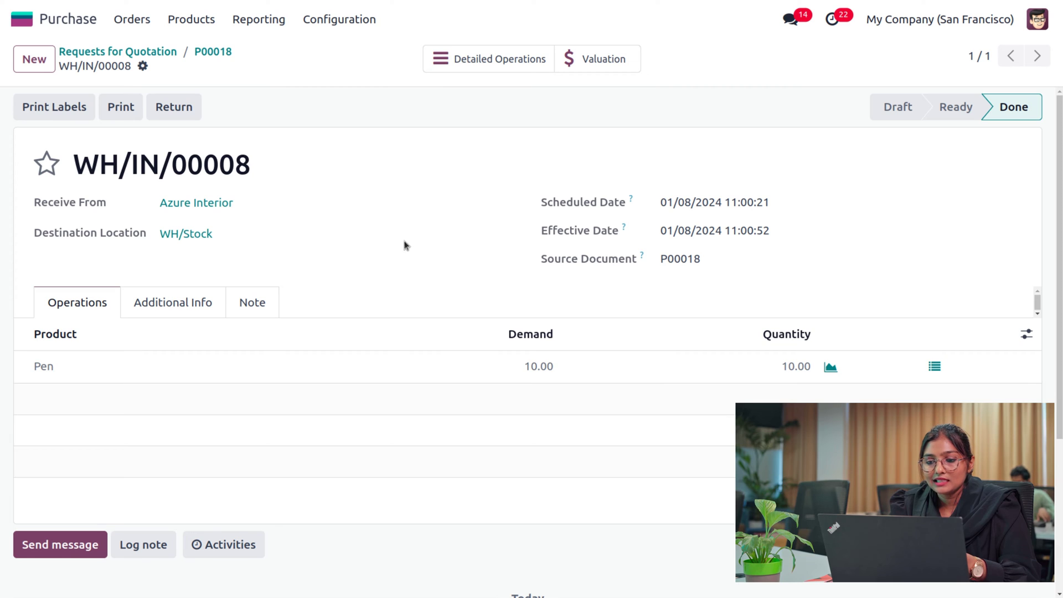
click(614, 59)
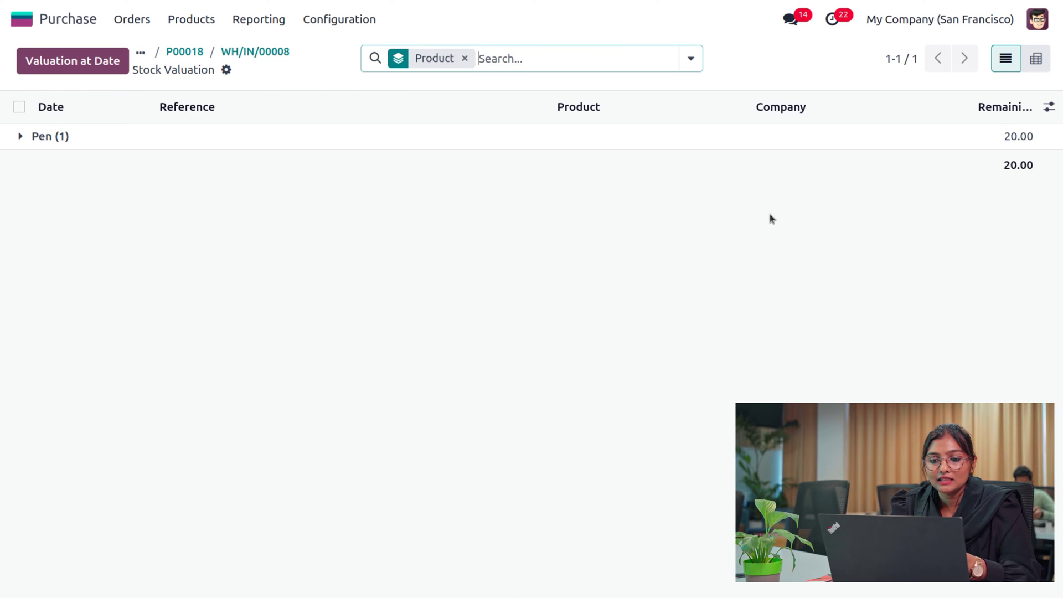
Step: Review the detailed operations of receipt WH/IN/00008
click(231, 53)
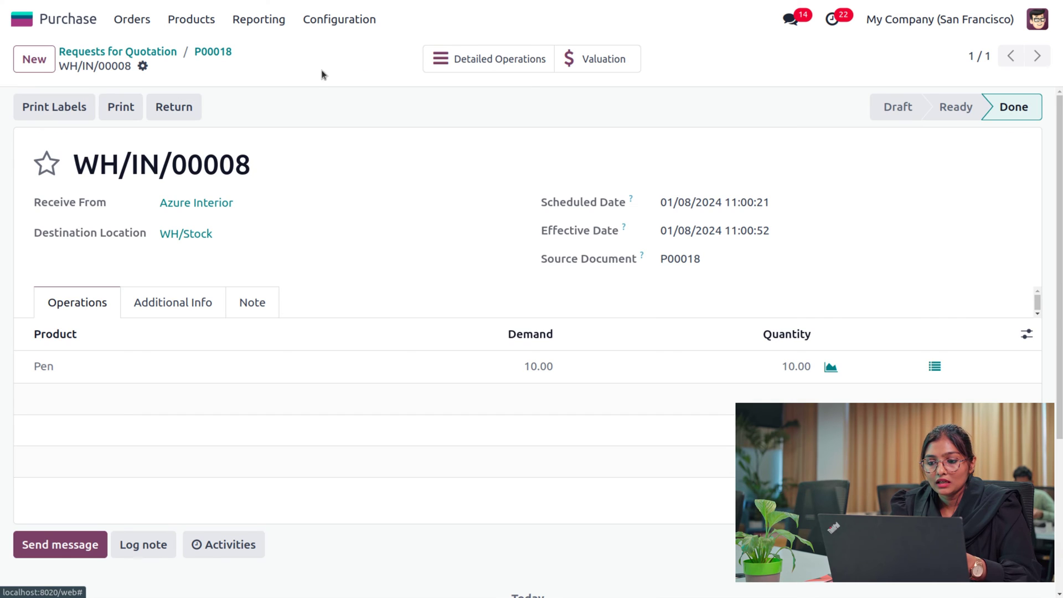
click(532, 66)
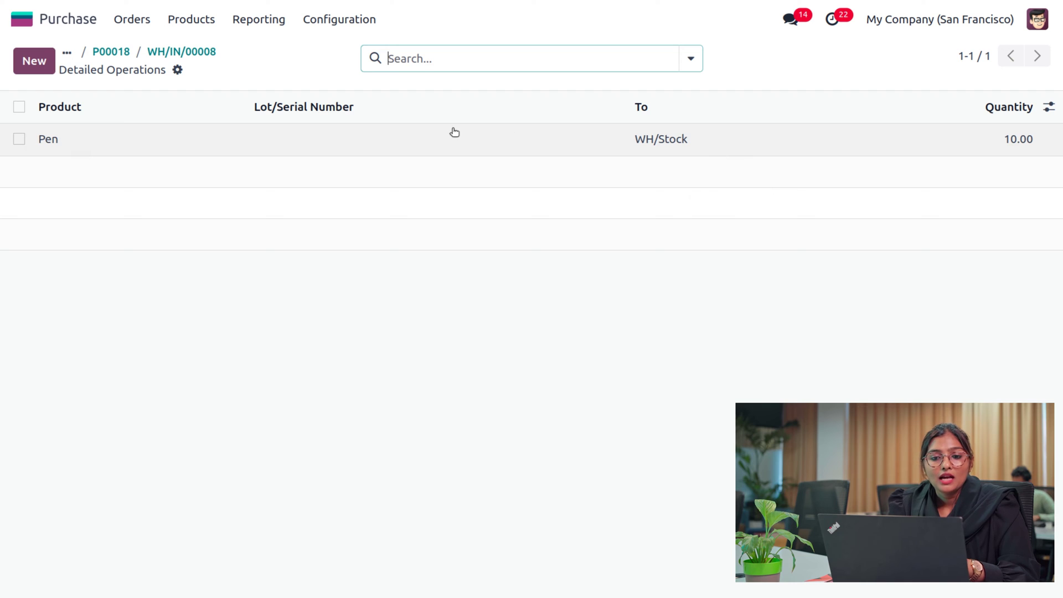
click(160, 53)
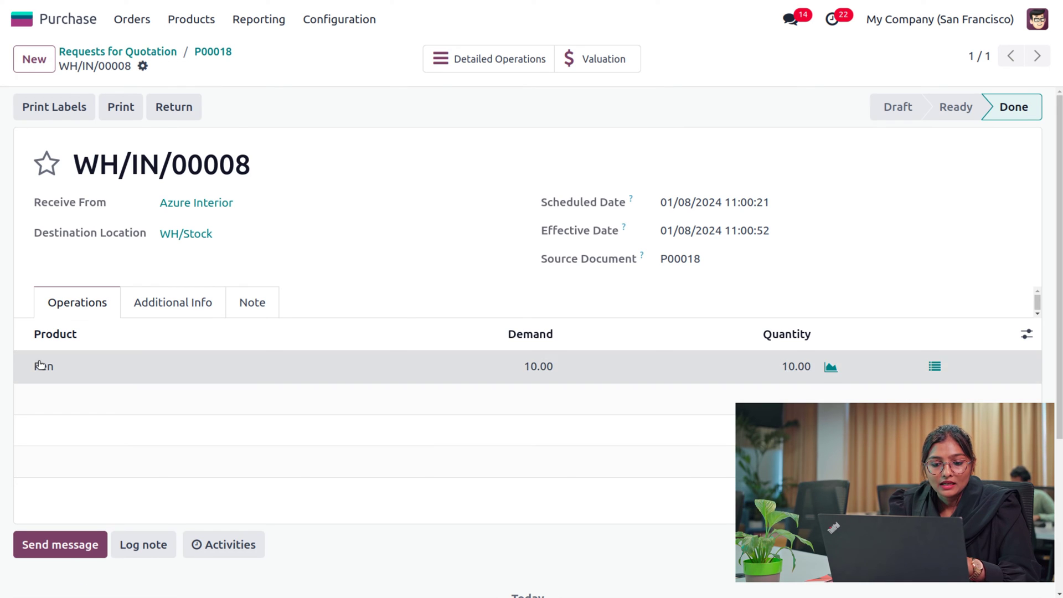
Step: Inspect the Pen stock move and open the Pen product form from it
click(40, 365)
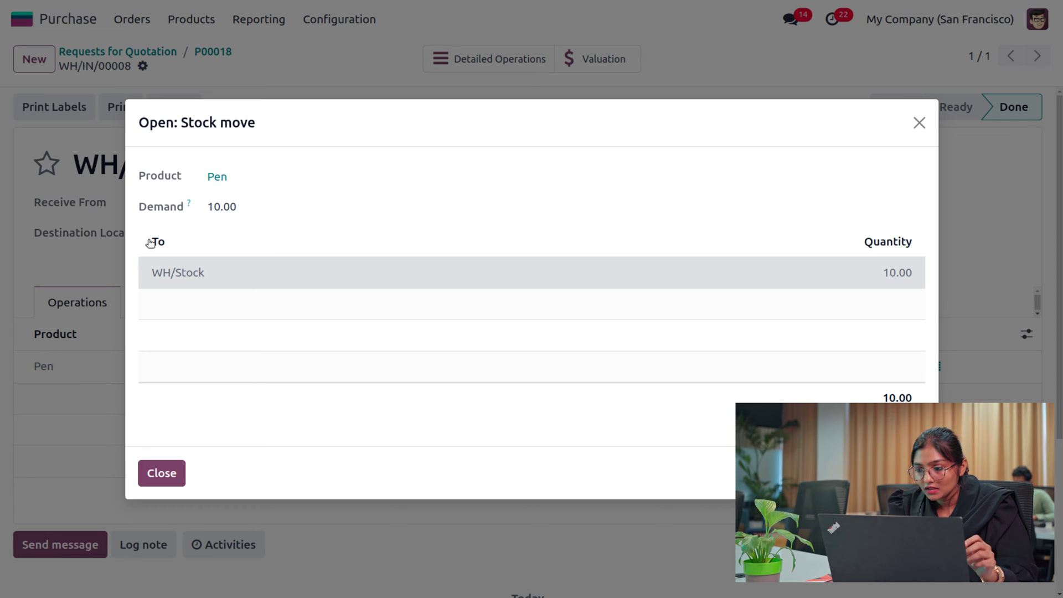
click(918, 123)
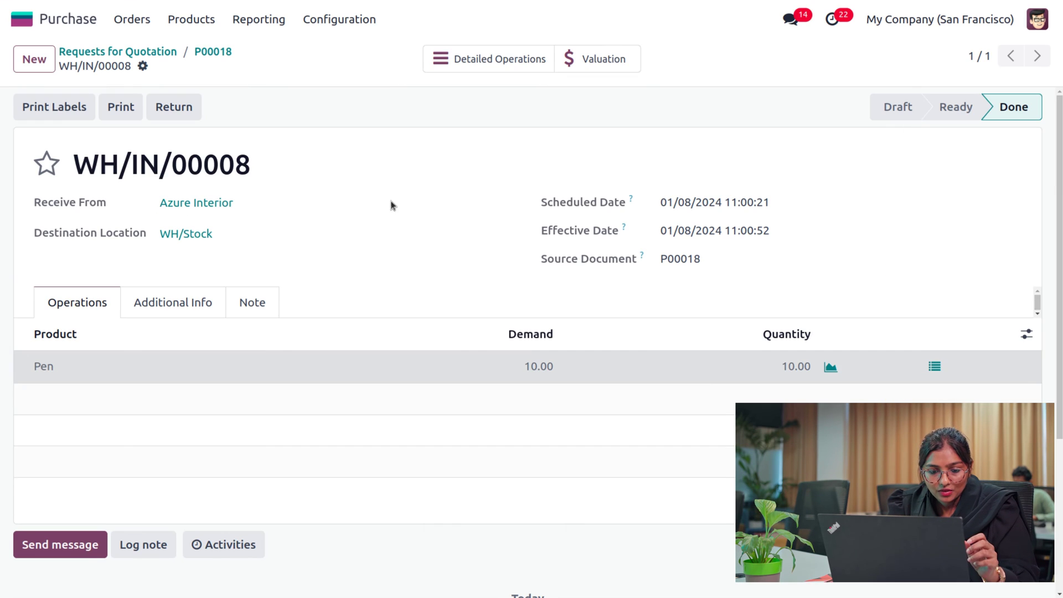
click(43, 369)
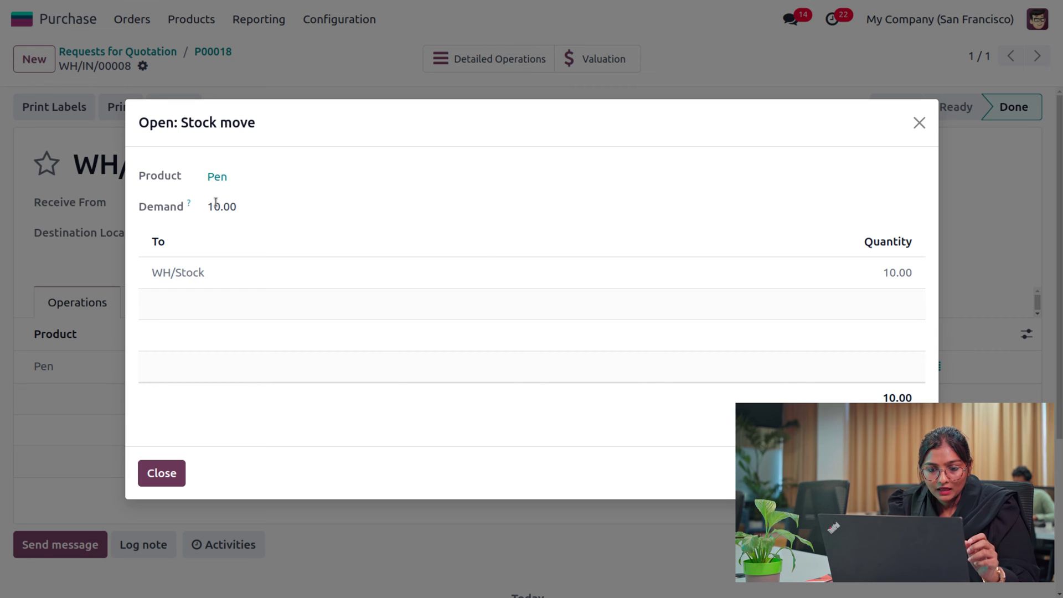
click(218, 177)
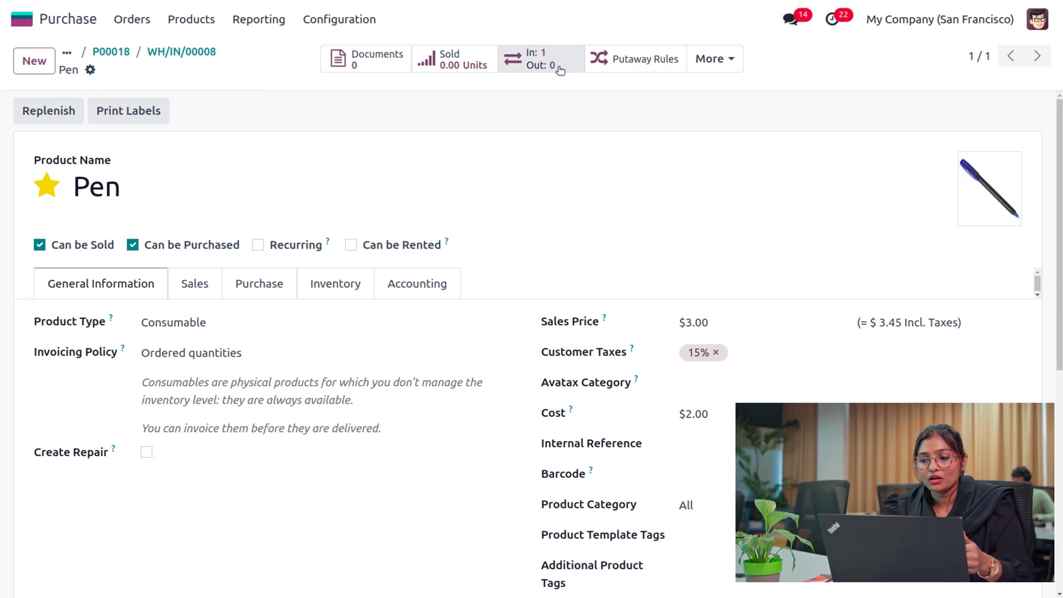
Step: Check the Pen's 10.00 purchased units, then switch to the Sales app
click(713, 62)
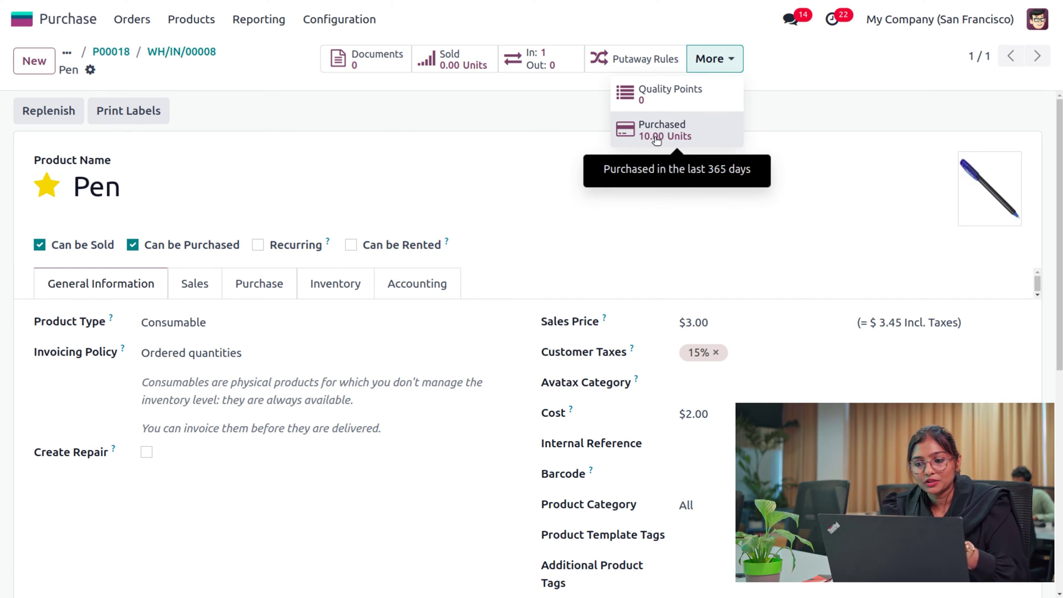
click(22, 21)
text(sa)
key(Return)
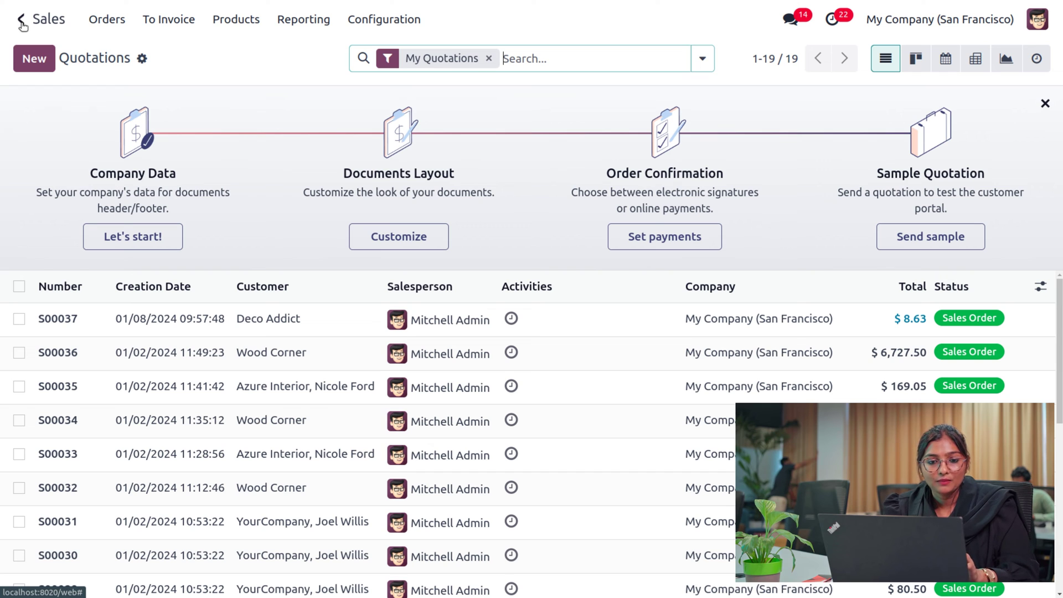
Step: Confirm a new quotation for Deco Addict with one Pen line at 3.00
click(34, 58)
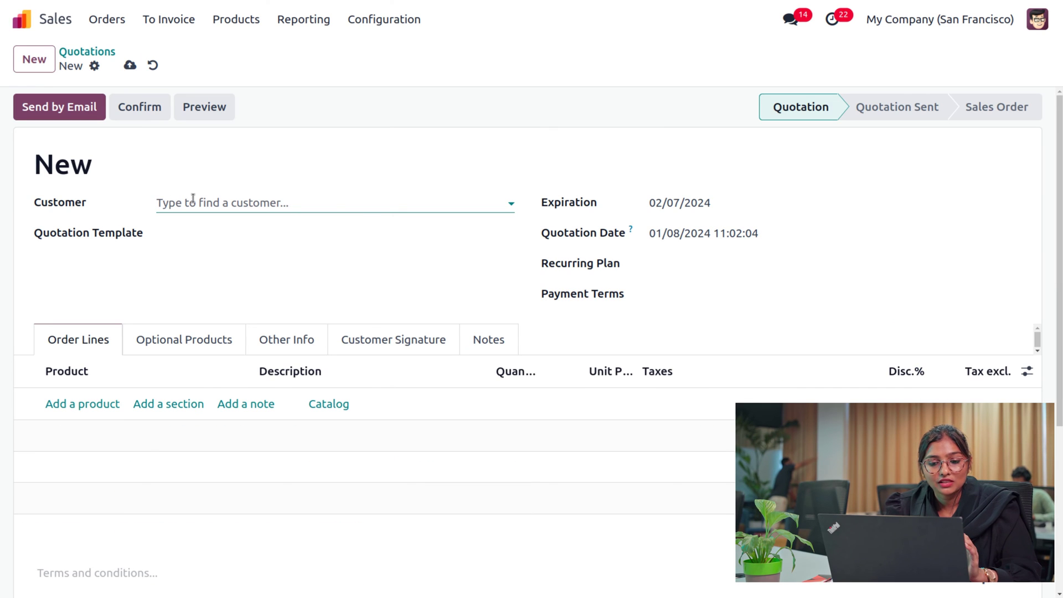
click(193, 198)
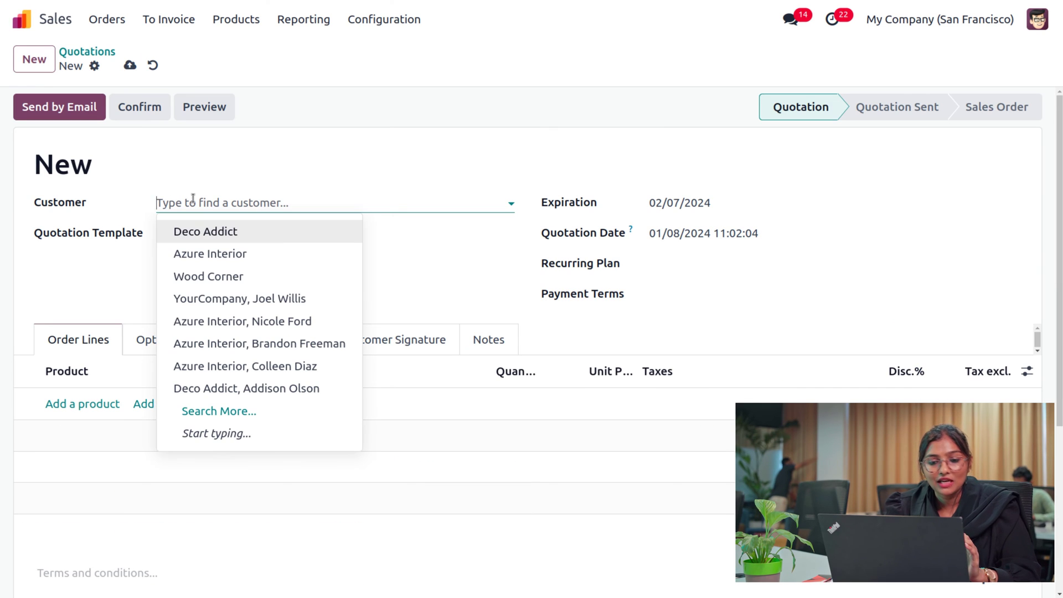
click(207, 230)
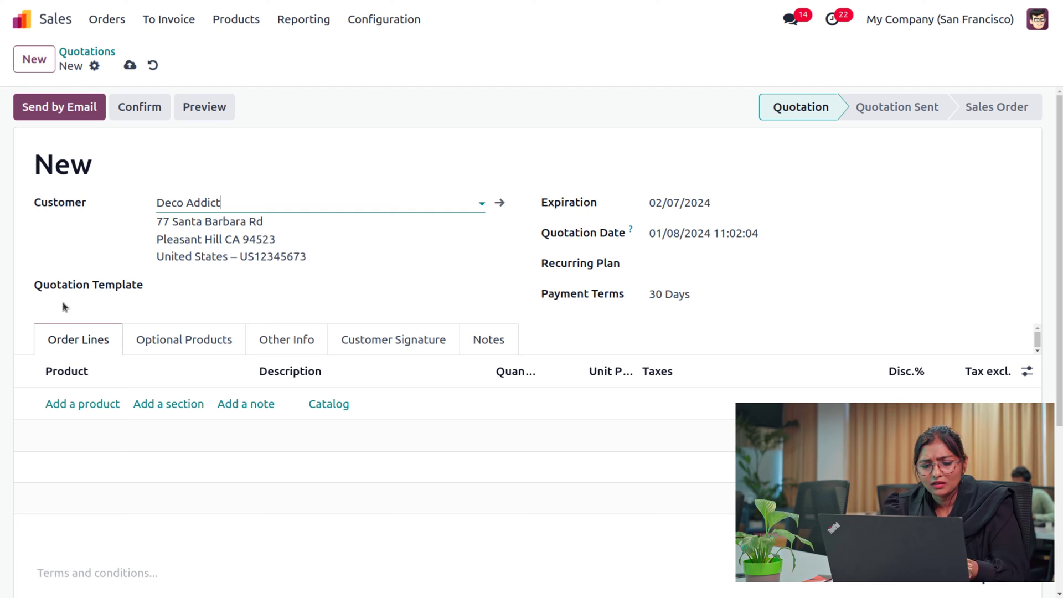
click(93, 404)
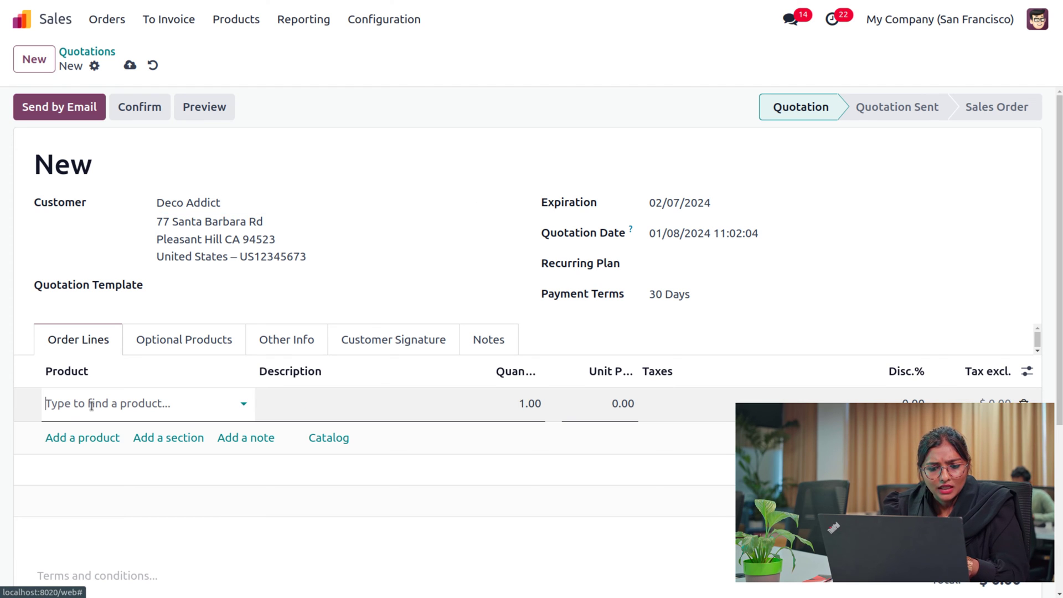
click(165, 181)
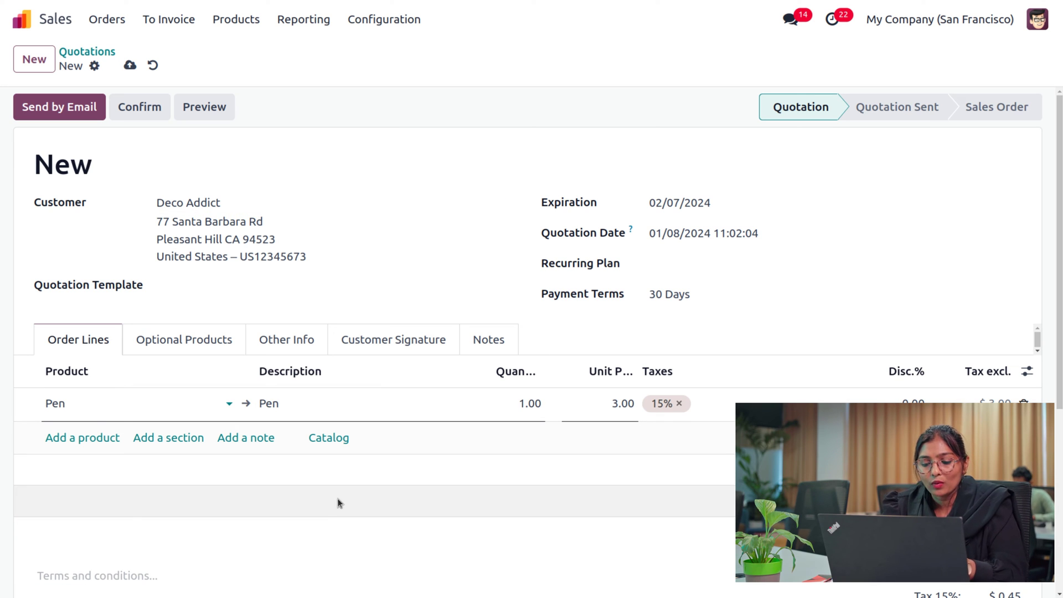
click(143, 113)
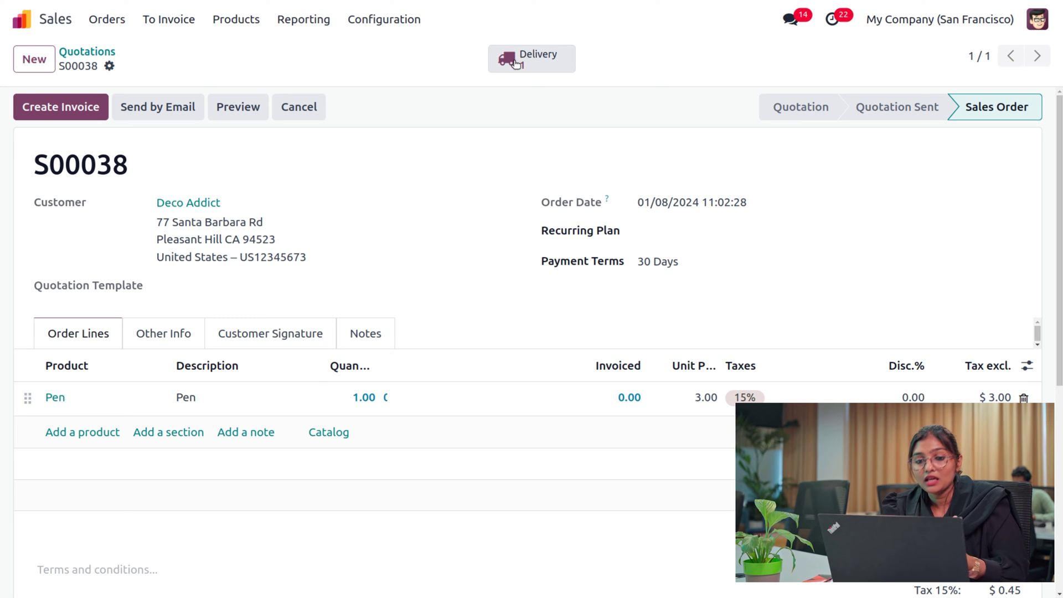
Step: Validate delivery WH/OUT/00016 and inspect the Pen's stock valuation line
click(515, 61)
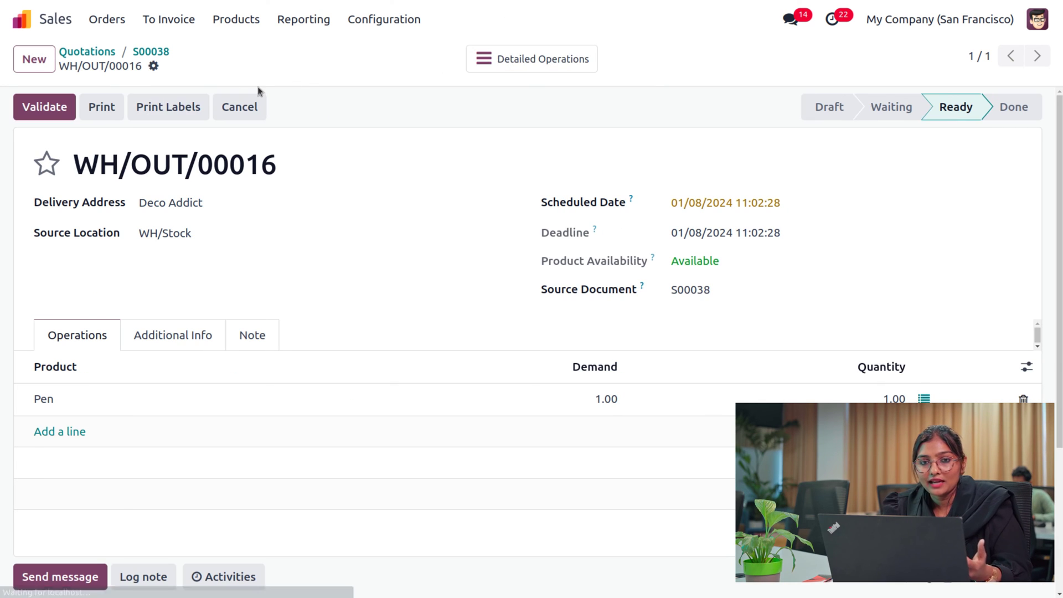
click(51, 114)
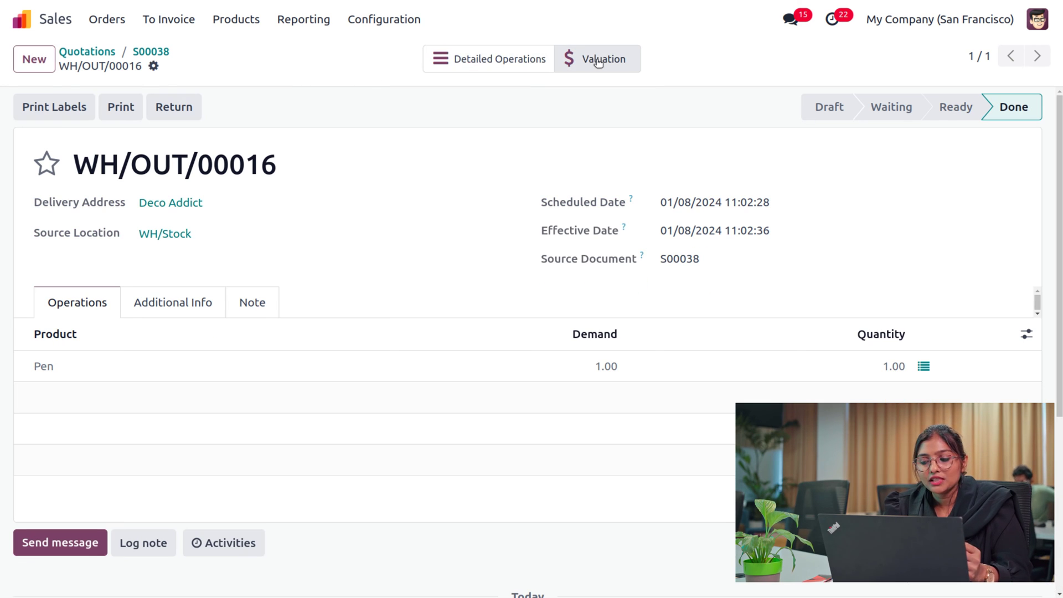
click(574, 58)
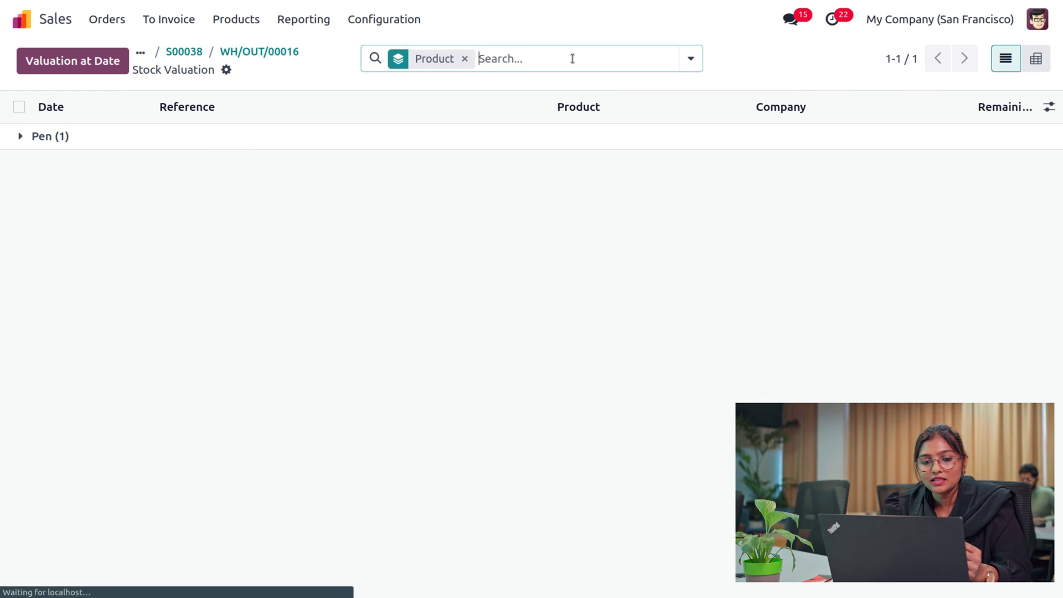
click(49, 135)
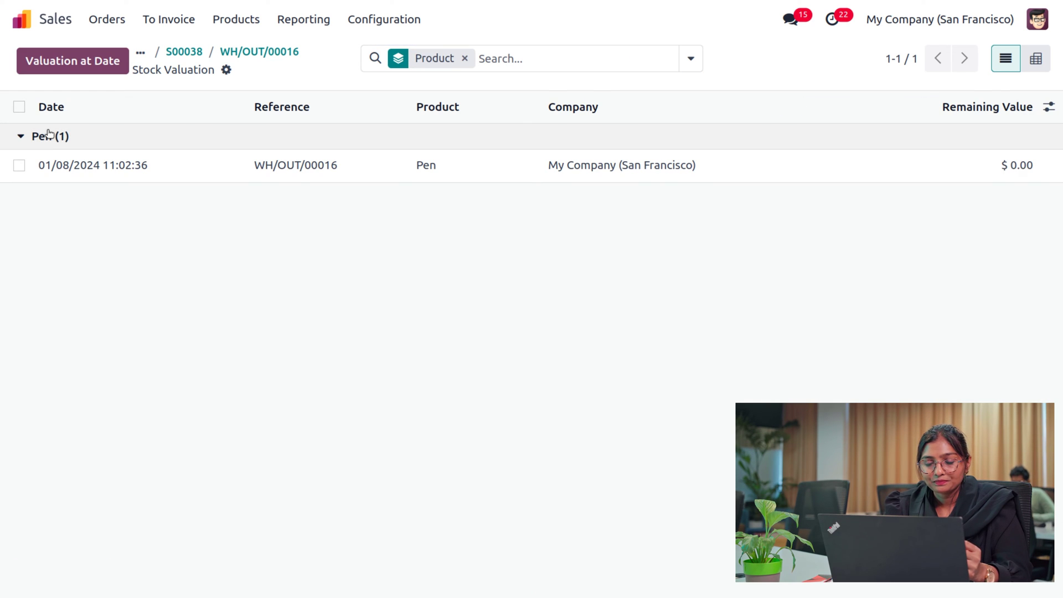
click(465, 59)
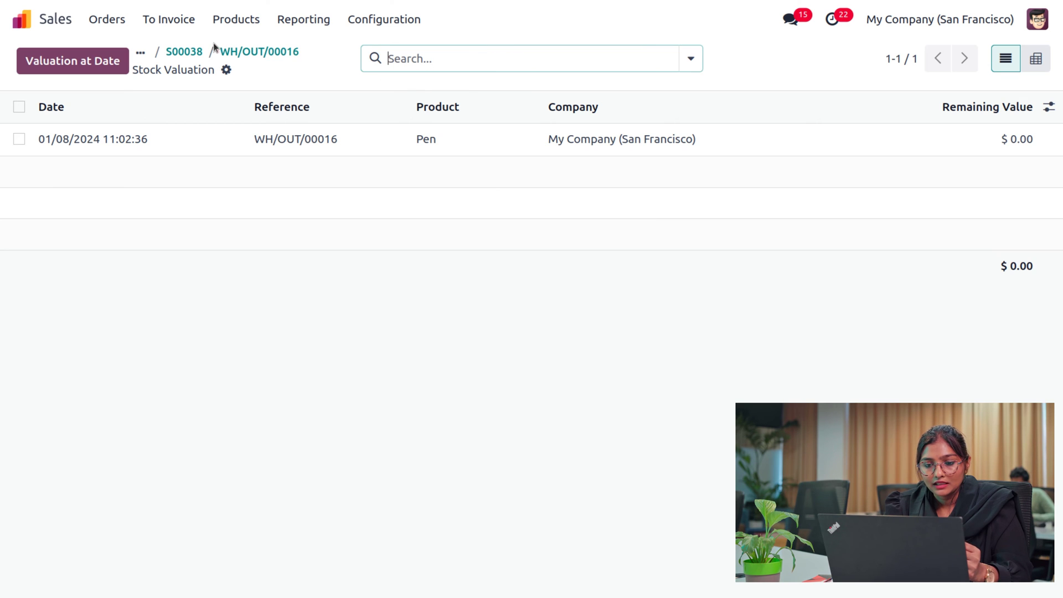
Step: Review the detailed operations of delivery WH/OUT/00016
click(257, 52)
click(483, 57)
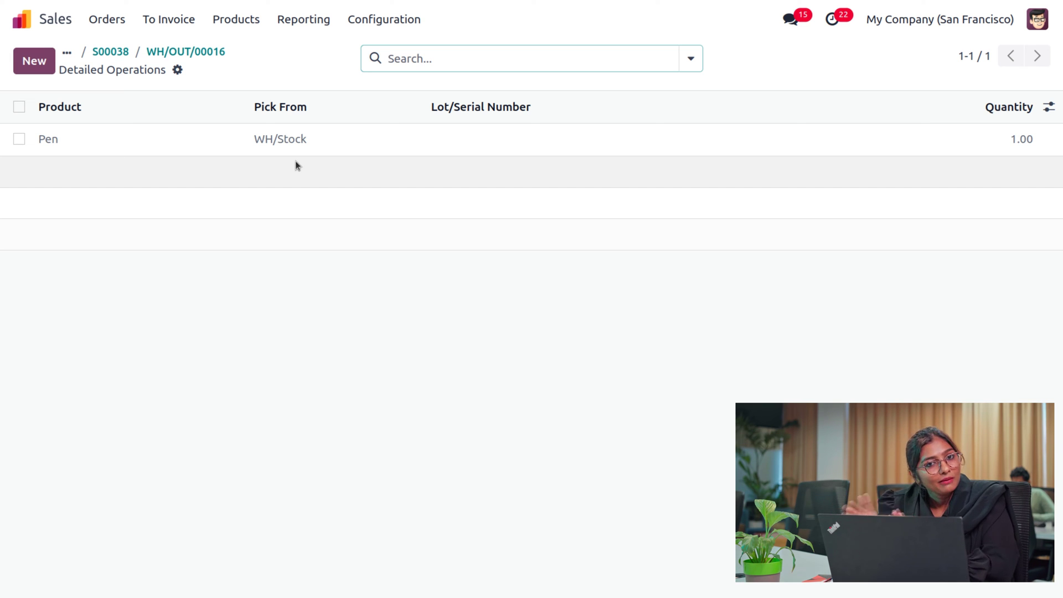
click(187, 56)
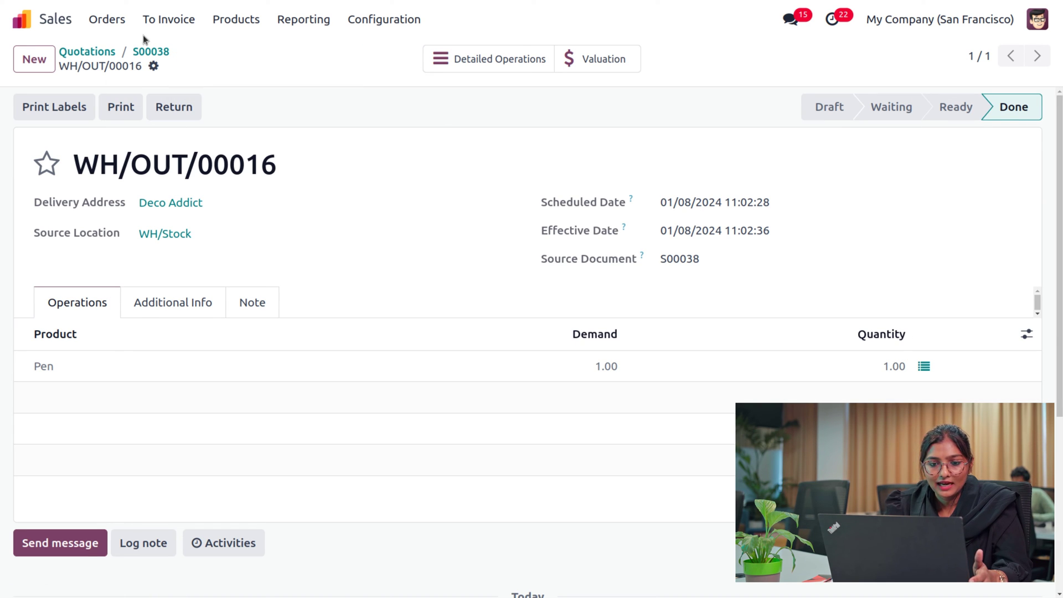
Step: Open Pen from order S00038 and show its 1.00 sold, 10.00 purchased totals
click(155, 54)
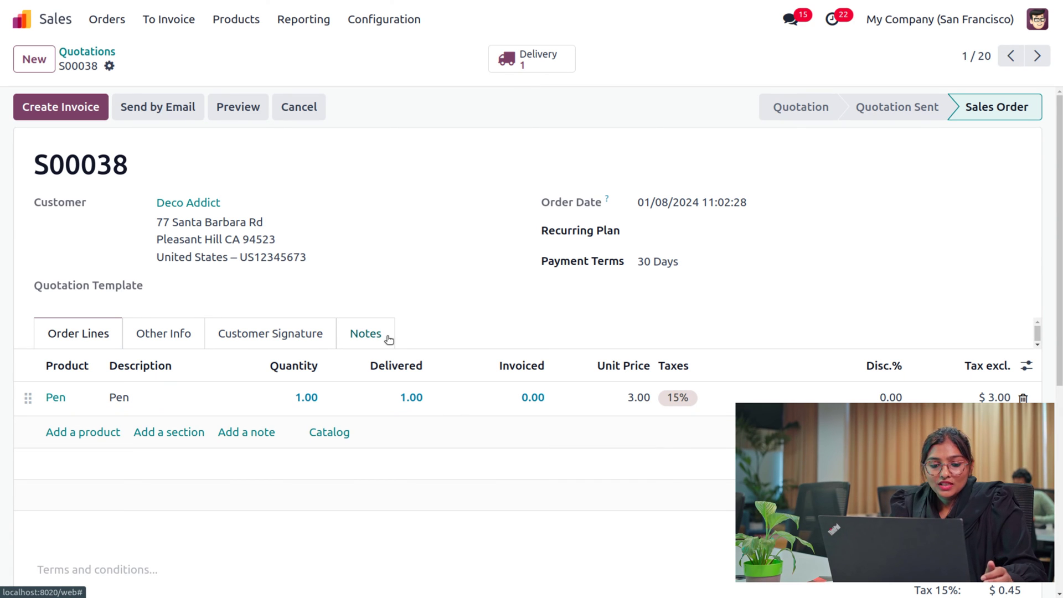
click(56, 398)
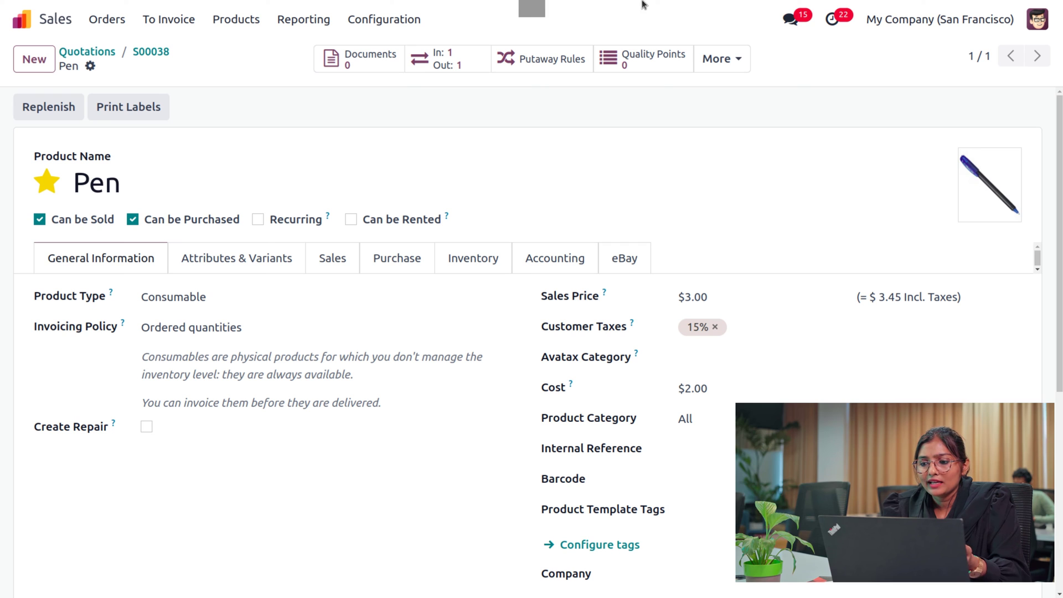
click(742, 59)
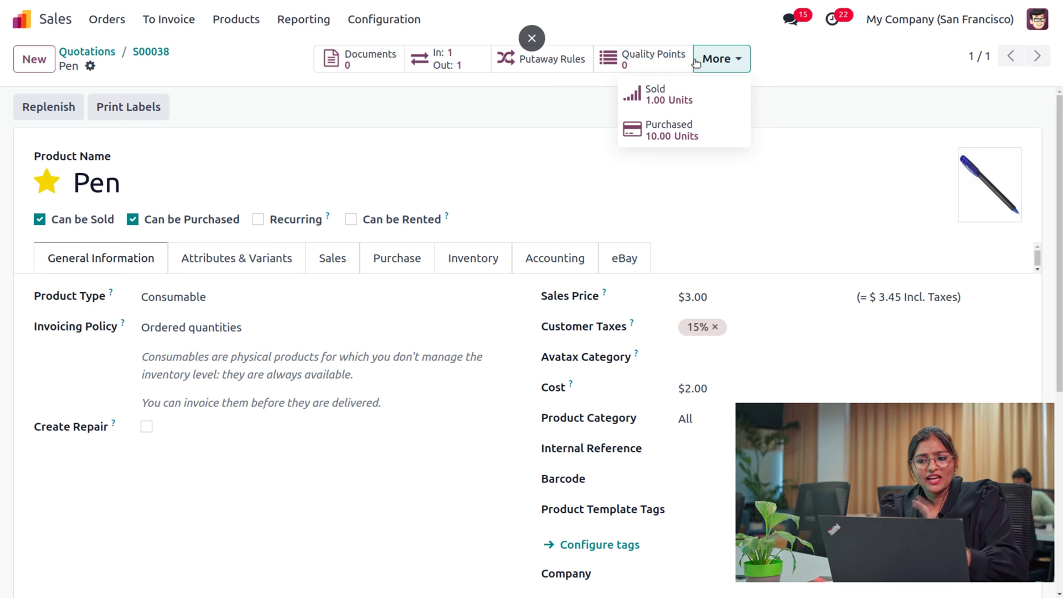